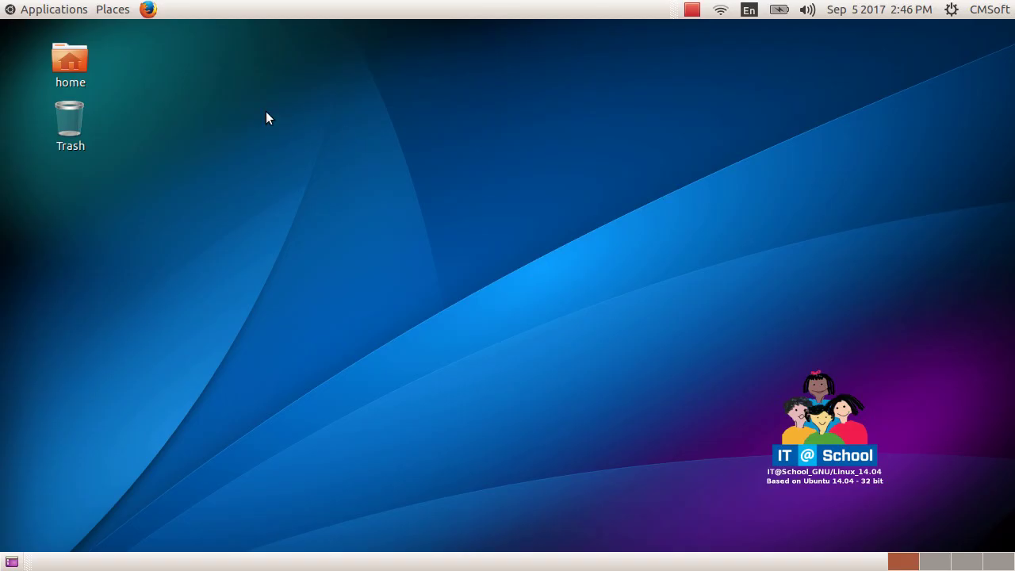
- Show the Graphics submenu of the Applications menu, listing DrawSWF, GIMP and Inkscape
{"action": "left_click", "coordinate": [67, 11]}
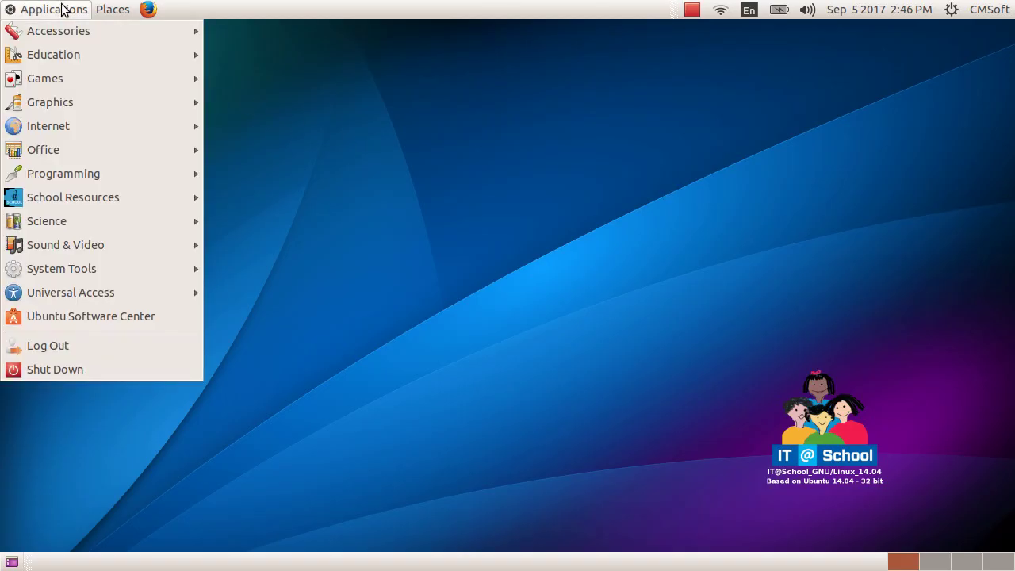
{"action": "mouse_move", "coordinate": [82, 98]}
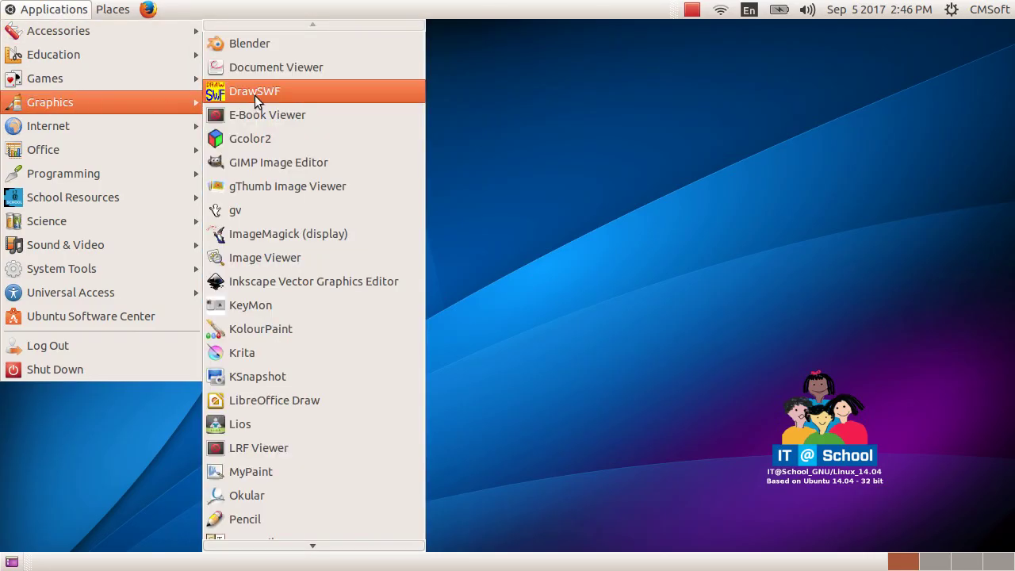
- Launch GIMP Image Editor from the Graphics submenu
{"action": "left_click", "coordinate": [361, 163]}
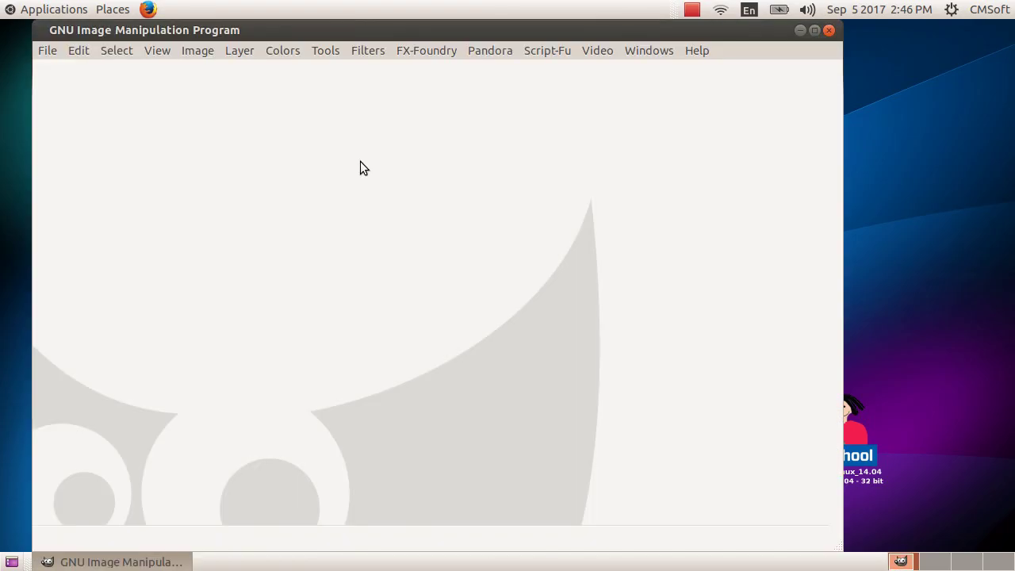
- Create a new image from the A4 (300ppi) template, 2480×3508 pixels
{"action": "left_click", "coordinate": [47, 51]}
{"action": "left_click", "coordinate": [55, 69]}
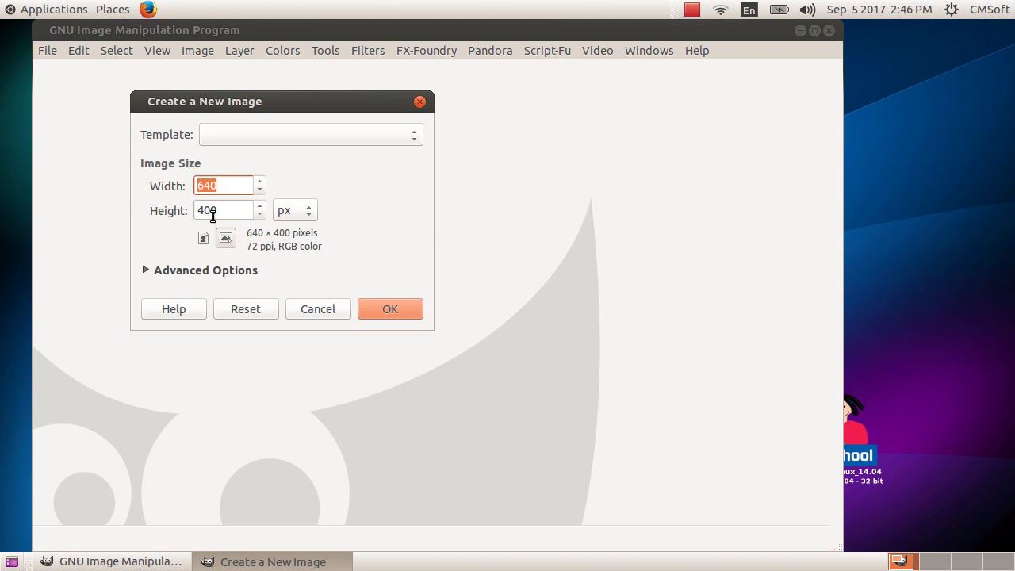
{"action": "left_click", "coordinate": [408, 136]}
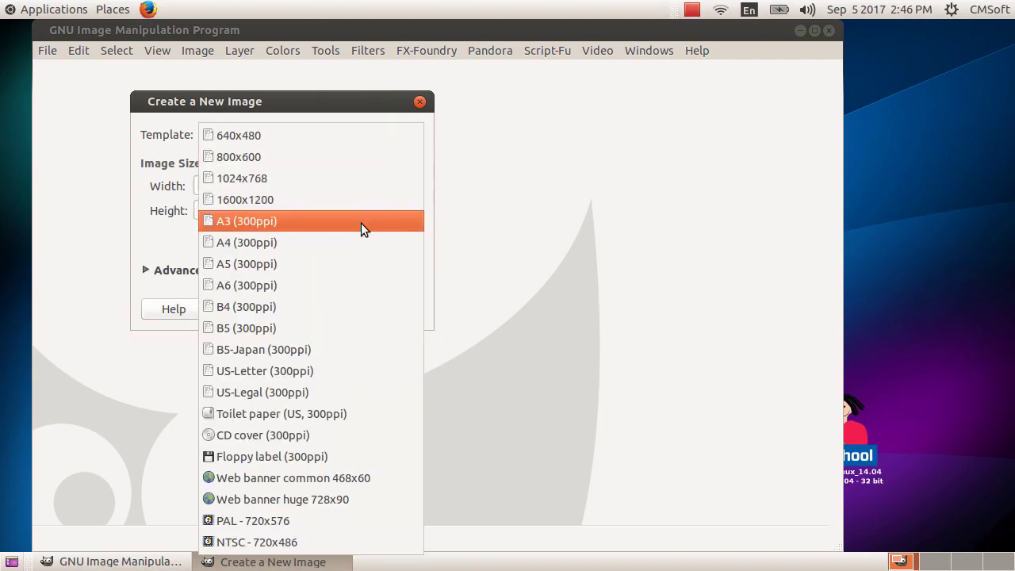
{"action": "left_click", "coordinate": [279, 242]}
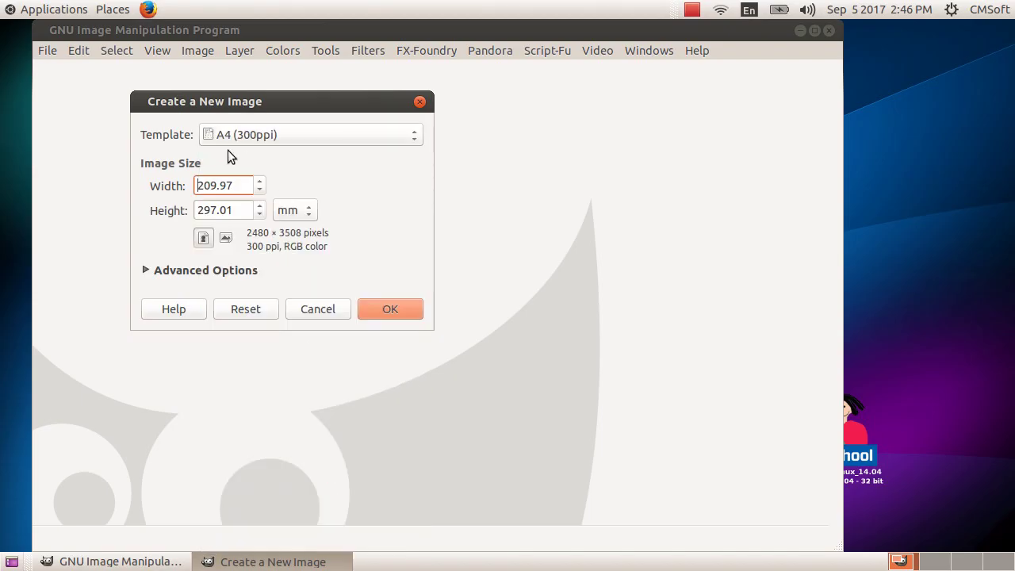
{"action": "left_click", "coordinate": [391, 314]}
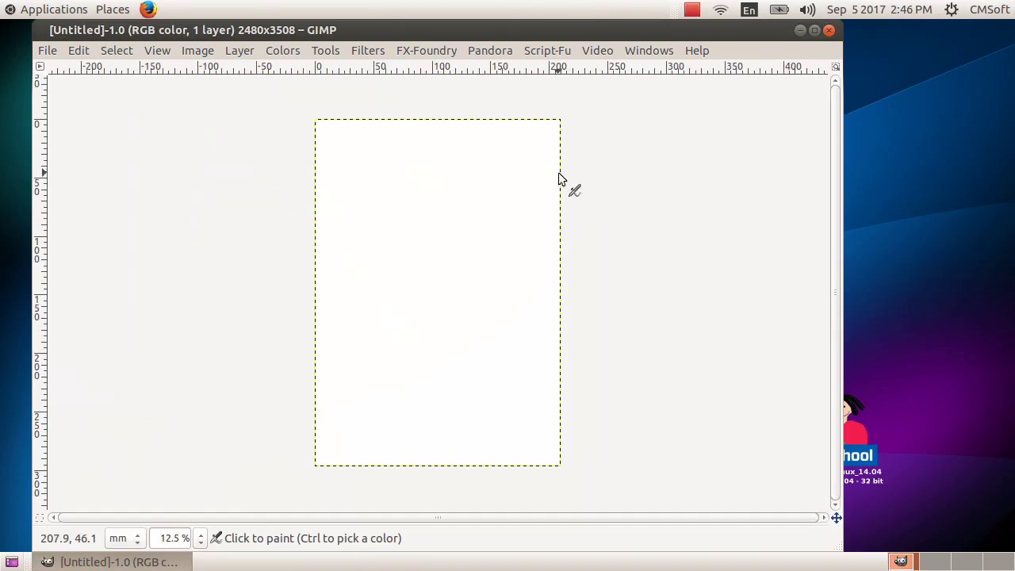
- Open a new toolbox from the Windows menu and dock it at the left screen edge
{"action": "left_click_drag", "start_coordinate": [429, 32], "coordinate": [497, 30]}
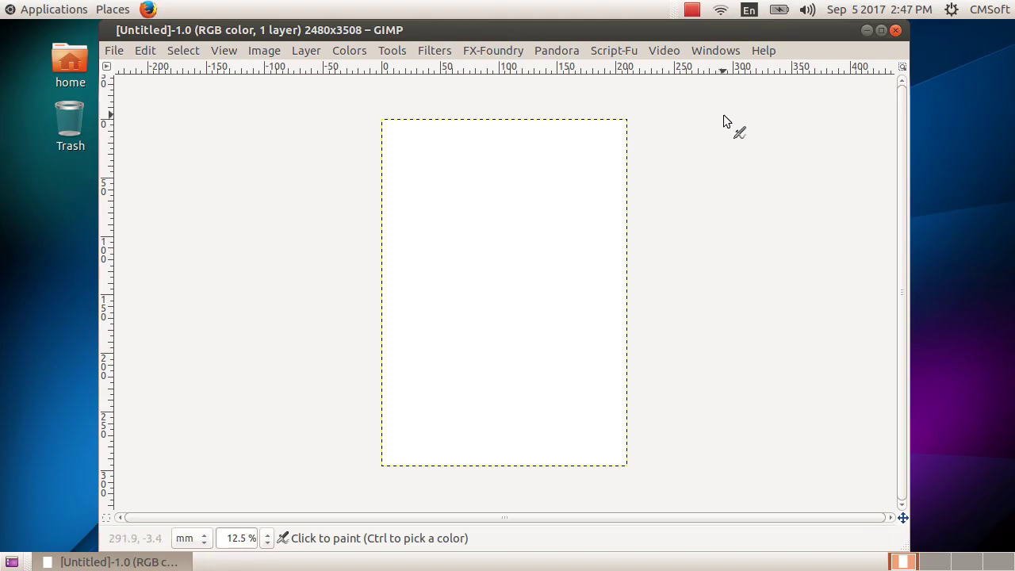
{"action": "left_click", "coordinate": [717, 51]}
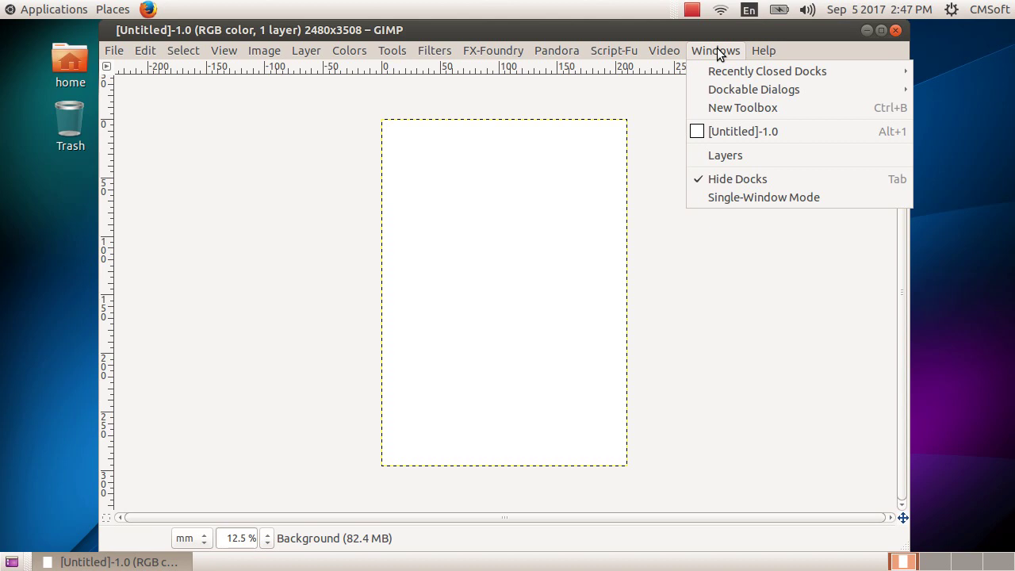
{"action": "left_click", "coordinate": [749, 107]}
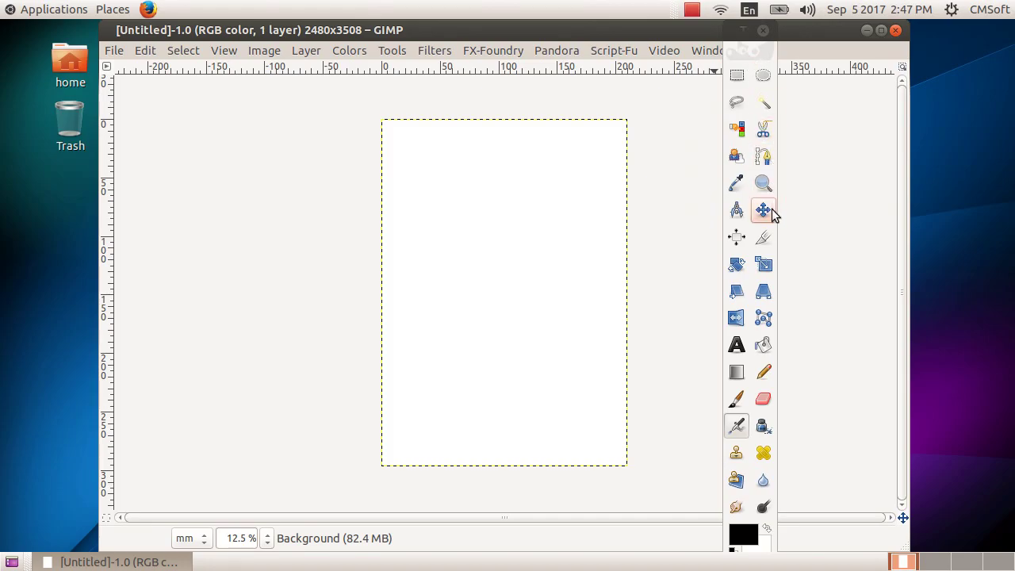
{"action": "left_click_drag", "start_coordinate": [738, 33], "coordinate": [53, 30]}
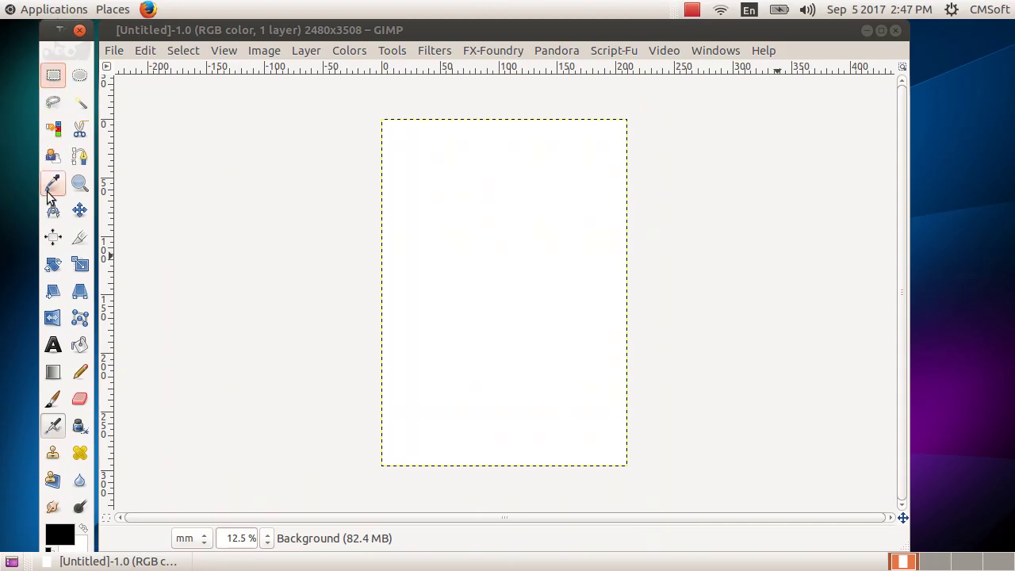
- Fill the canvas with a top-to-bottom black-to-white Blend gradient, then widen the toolbox to three columns
{"action": "left_click", "coordinate": [54, 372]}
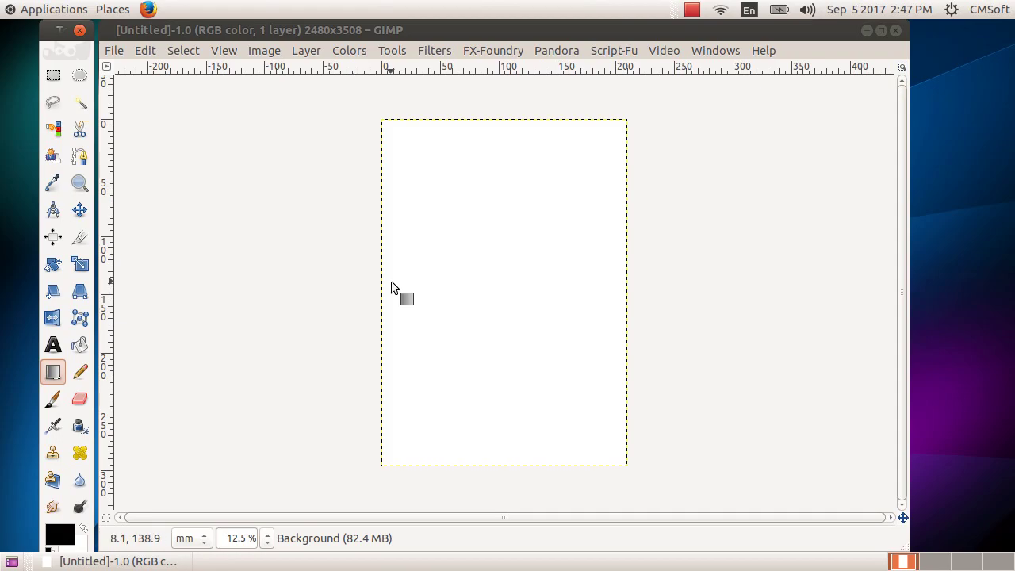
{"action": "left_click_drag", "start_coordinate": [392, 281], "coordinate": [610, 284]}
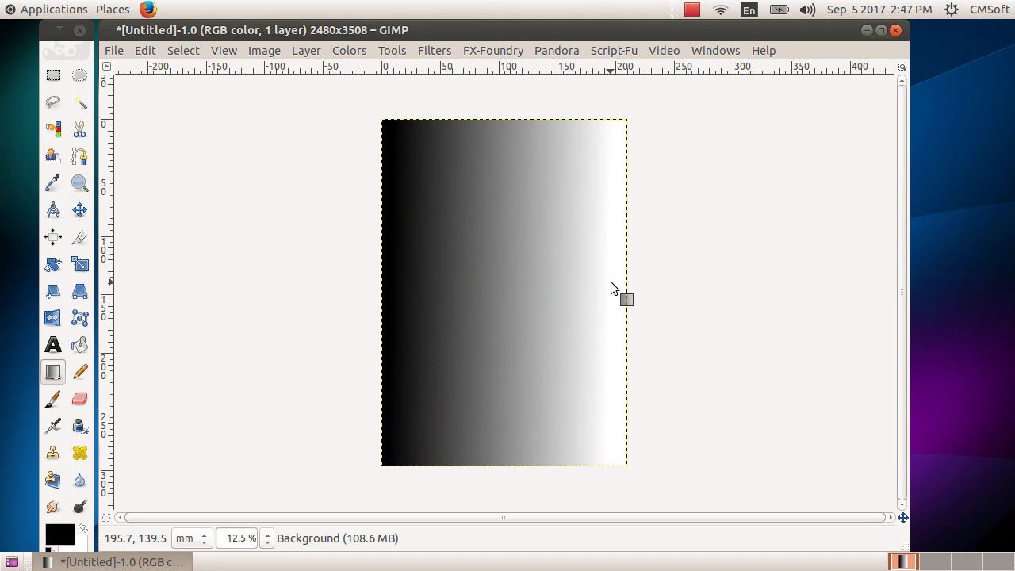
{"action": "left_click_drag", "start_coordinate": [508, 145], "coordinate": [498, 420]}
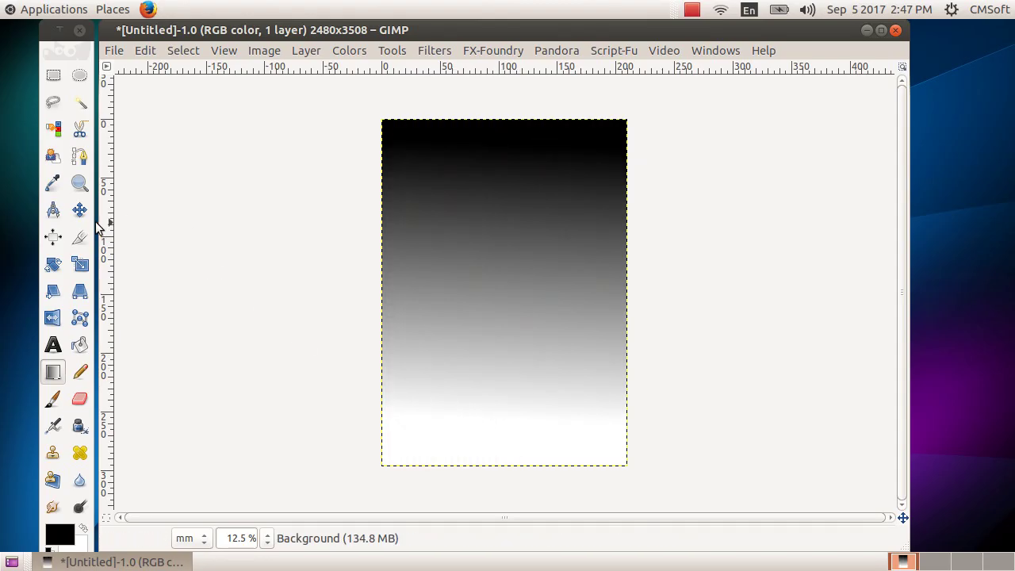
{"action": "left_click_drag", "start_coordinate": [96, 225], "coordinate": [151, 219]}
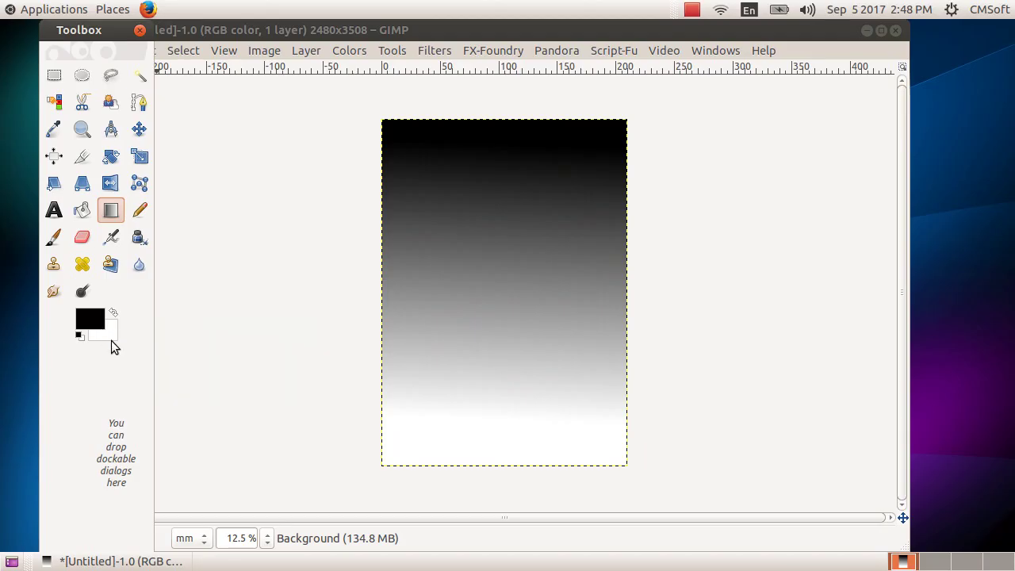
- Set the foreground colour to a saturated blue
{"action": "left_click", "coordinate": [90, 319]}
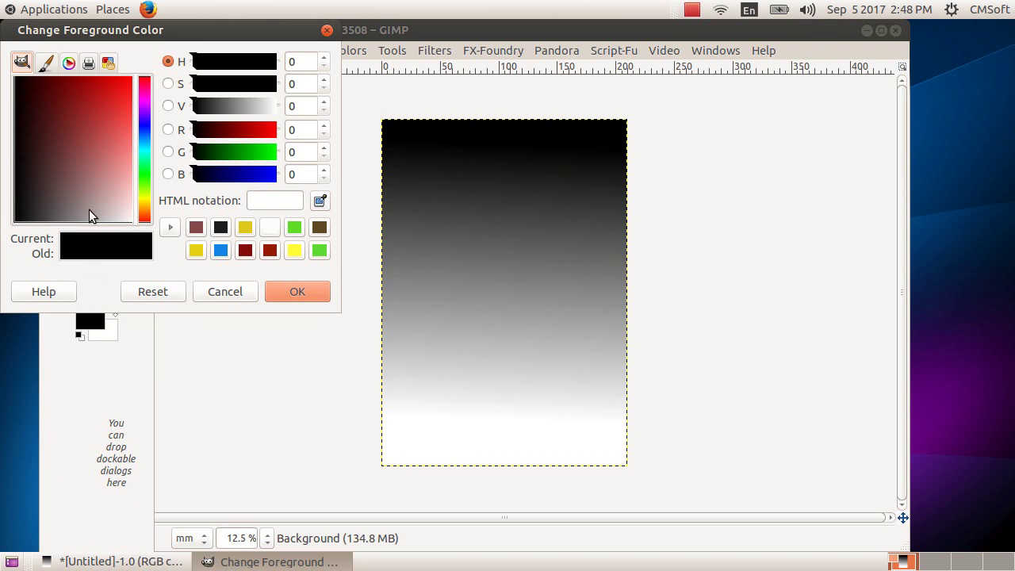
{"action": "left_click", "coordinate": [146, 134]}
{"action": "left_click", "coordinate": [119, 102]}
{"action": "left_click_drag", "start_coordinate": [119, 101], "coordinate": [106, 81]}
{"action": "left_click", "coordinate": [288, 290]}
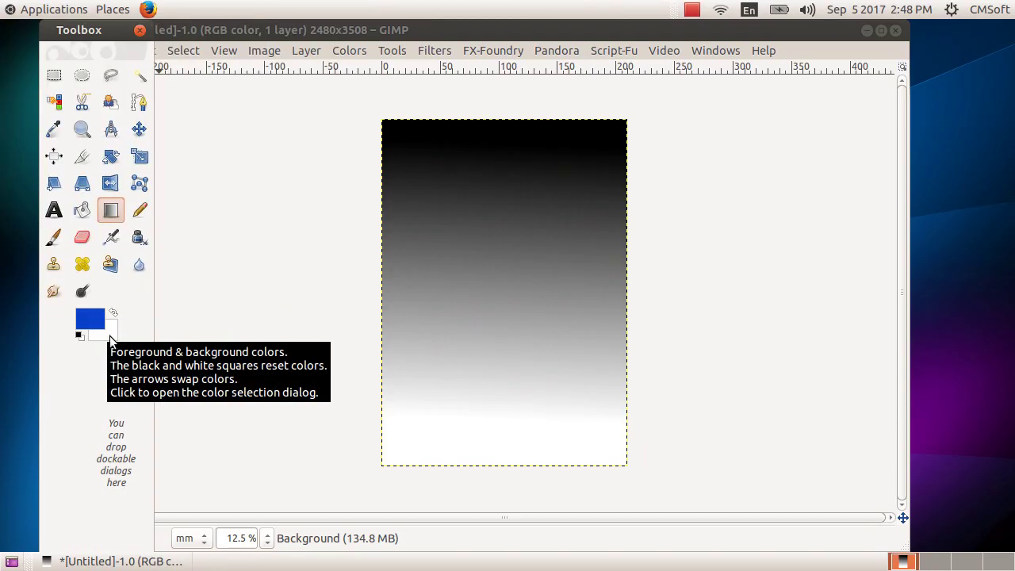
- Set the background colour to pink cd2785
{"action": "left_click", "coordinate": [110, 339]}
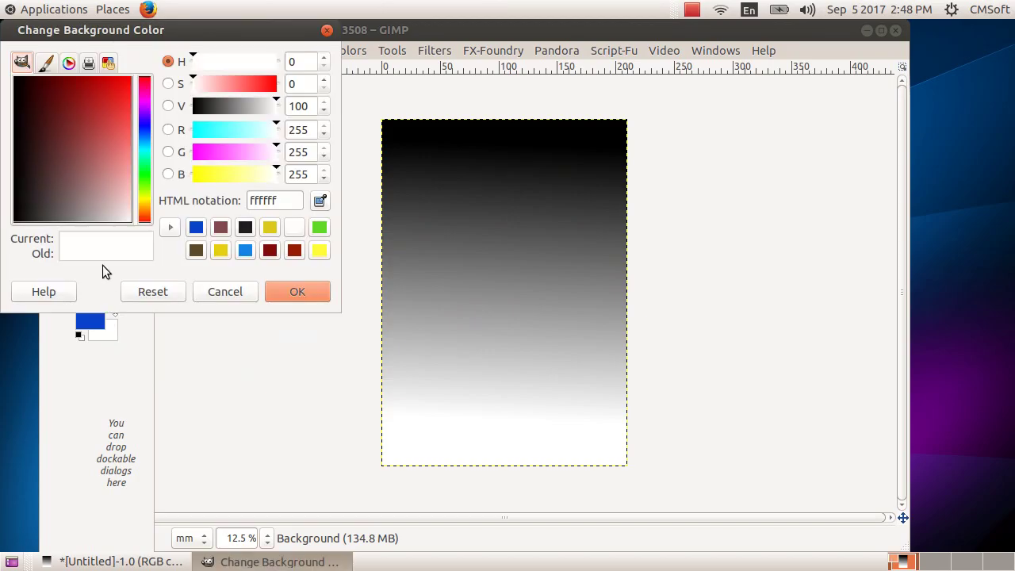
{"action": "left_click", "coordinate": [115, 98]}
{"action": "mouse_move", "coordinate": [115, 98]}
{"action": "left_mouse_down"}
{"action": "mouse_move", "coordinate": [125, 123]}
{"action": "mouse_move", "coordinate": [124, 108]}
{"action": "left_mouse_up"}
{"action": "left_click_drag", "start_coordinate": [266, 61], "coordinate": [269, 64]}
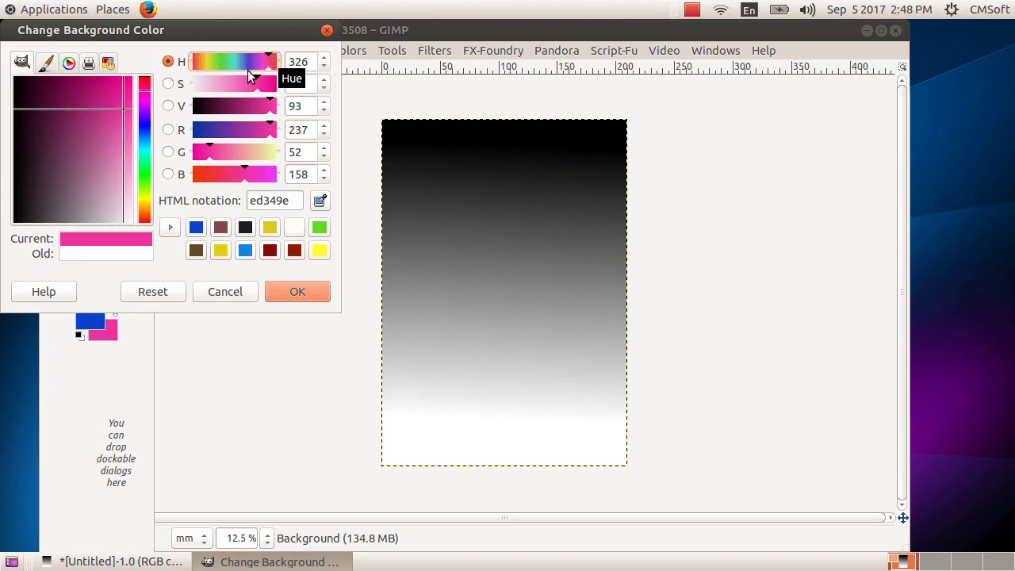
{"action": "left_click", "coordinate": [122, 102]}
{"action": "mouse_move", "coordinate": [121, 102]}
{"action": "left_mouse_down"}
{"action": "mouse_move", "coordinate": [115, 111]}
{"action": "mouse_move", "coordinate": [108, 103]}
{"action": "left_mouse_up"}
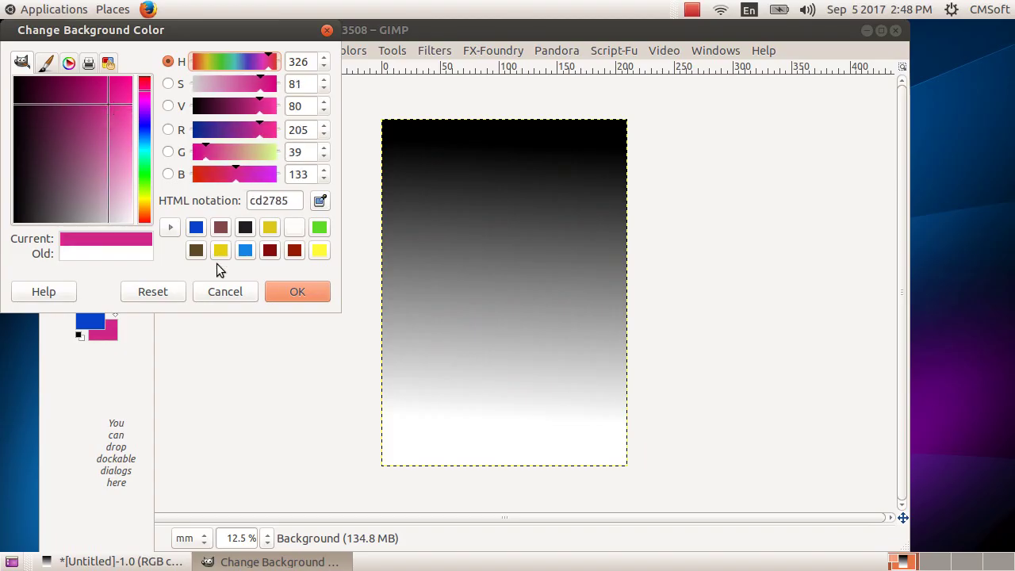
{"action": "left_click", "coordinate": [295, 291]}
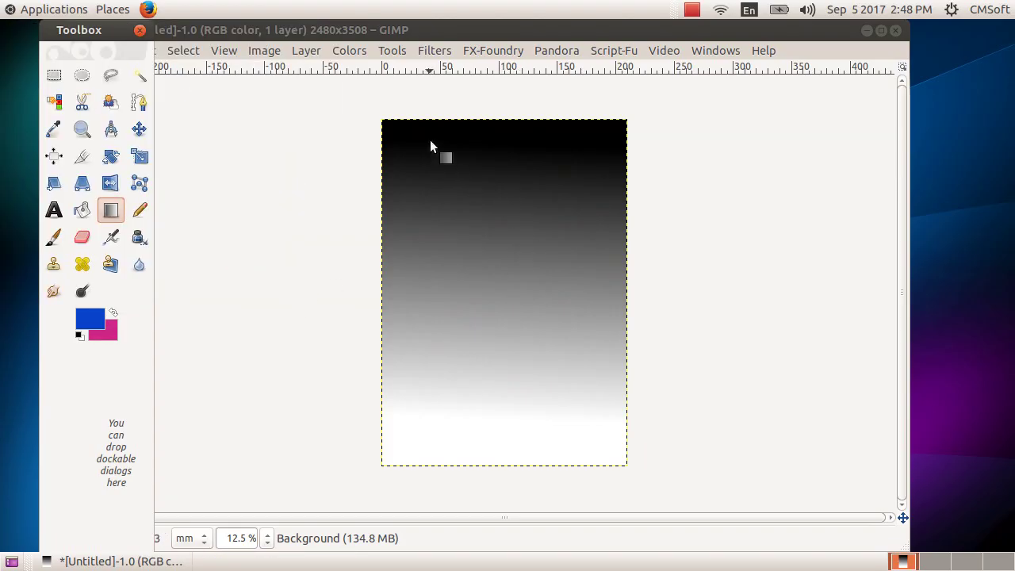
- Refill the canvas with a Blend gradient from blue at the top to pink at the bottom
{"action": "left_click_drag", "start_coordinate": [423, 129], "coordinate": [540, 449]}
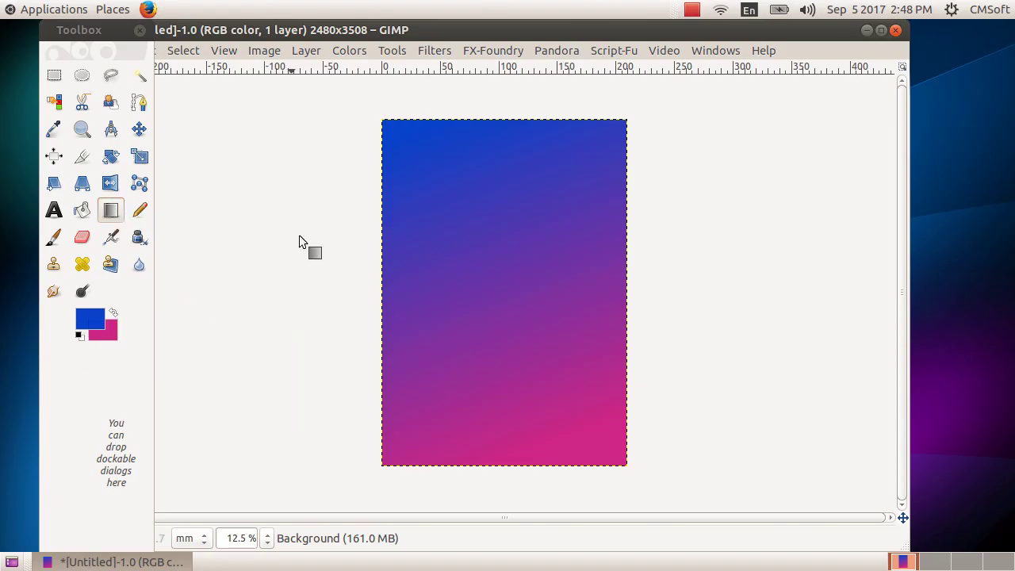
{"action": "left_click_drag", "start_coordinate": [265, 30], "coordinate": [322, 30]}
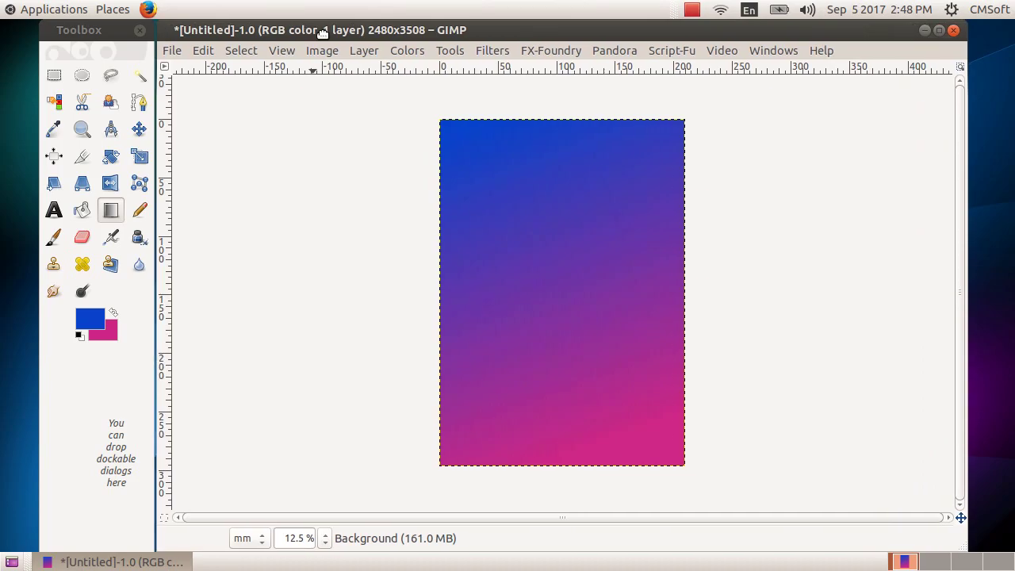
{"action": "left_click", "coordinate": [175, 53]}
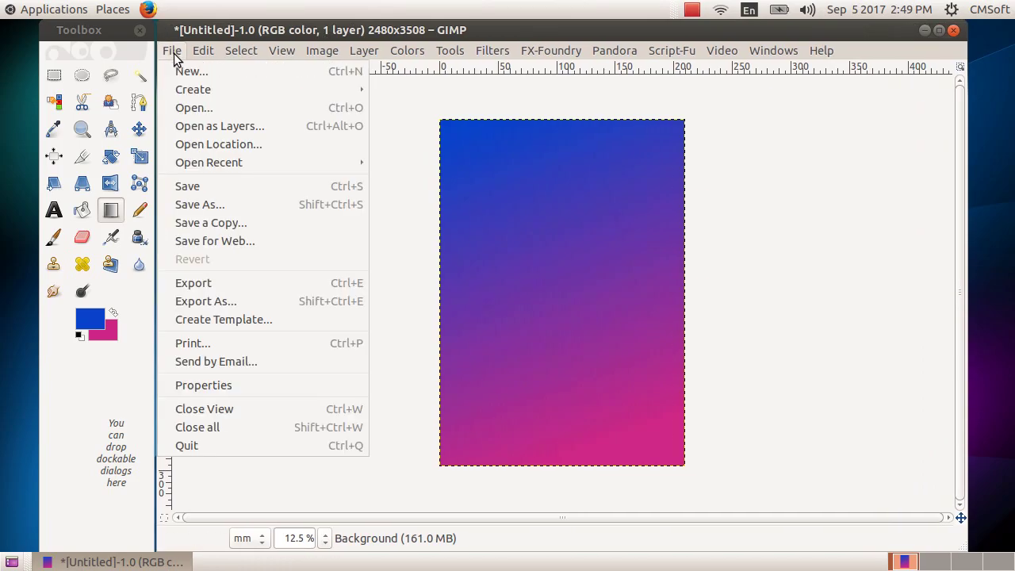
- Save the image as poster.xcf in the student's subfolder under Students_Works_9/9A
{"action": "left_click", "coordinate": [210, 188]}
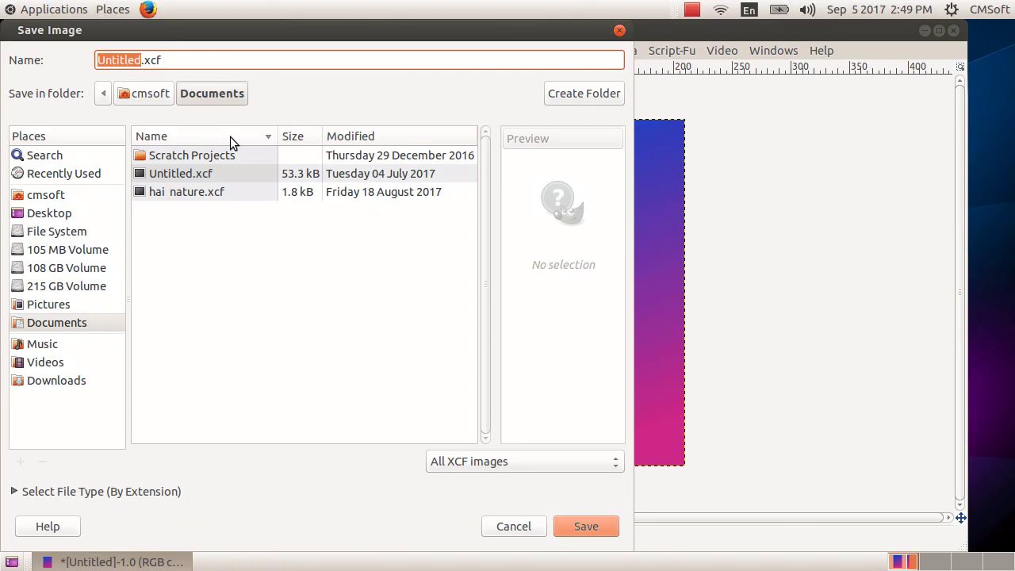
{"action": "type", "text": "po"}
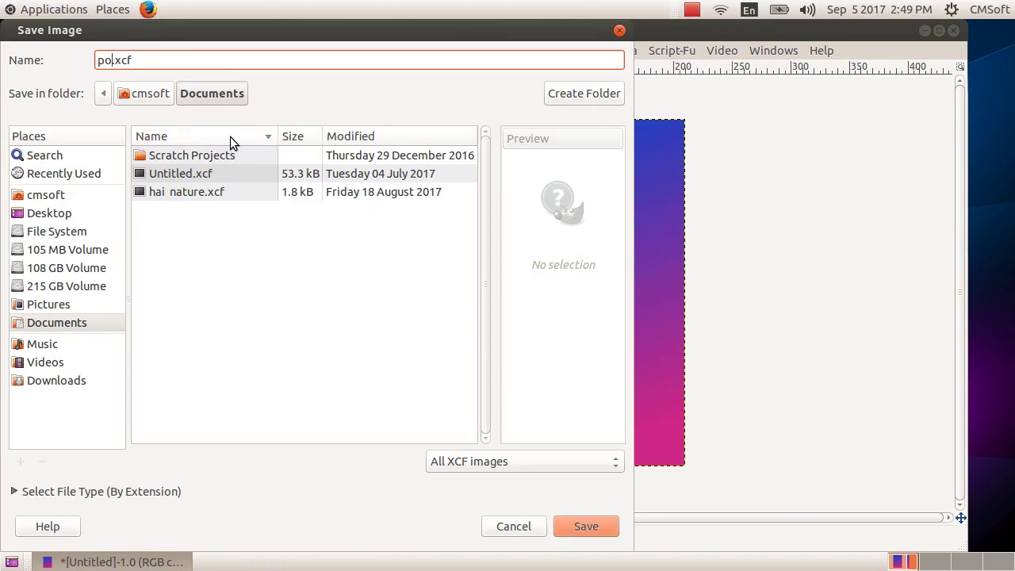
{"action": "type", "text": "ster"}
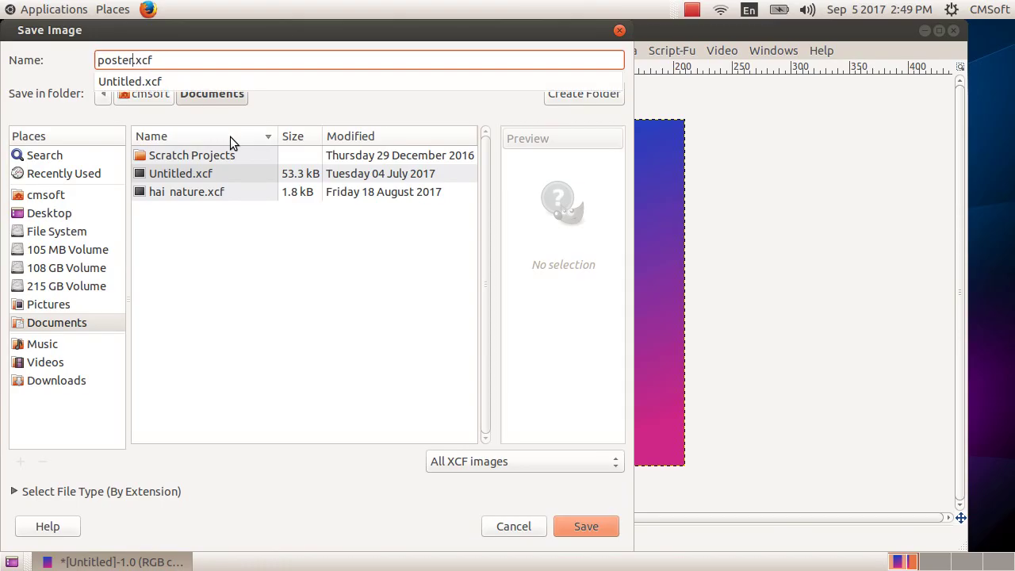
{"action": "left_click", "coordinate": [237, 33]}
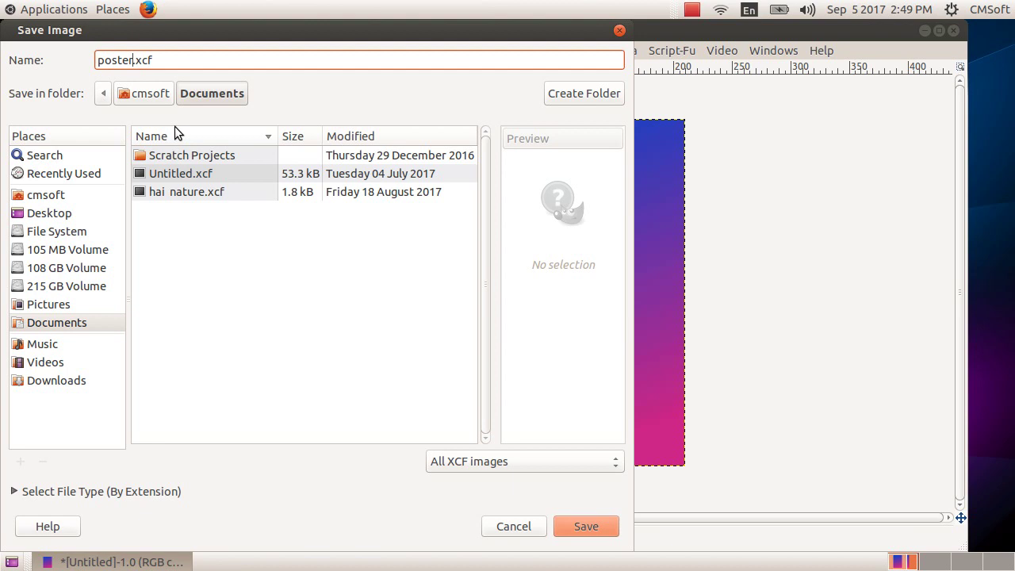
{"action": "left_click", "coordinate": [54, 198]}
{"action": "scroll", "coordinate": [254, 249], "scroll_direction": "down", "scroll_amount": 2}
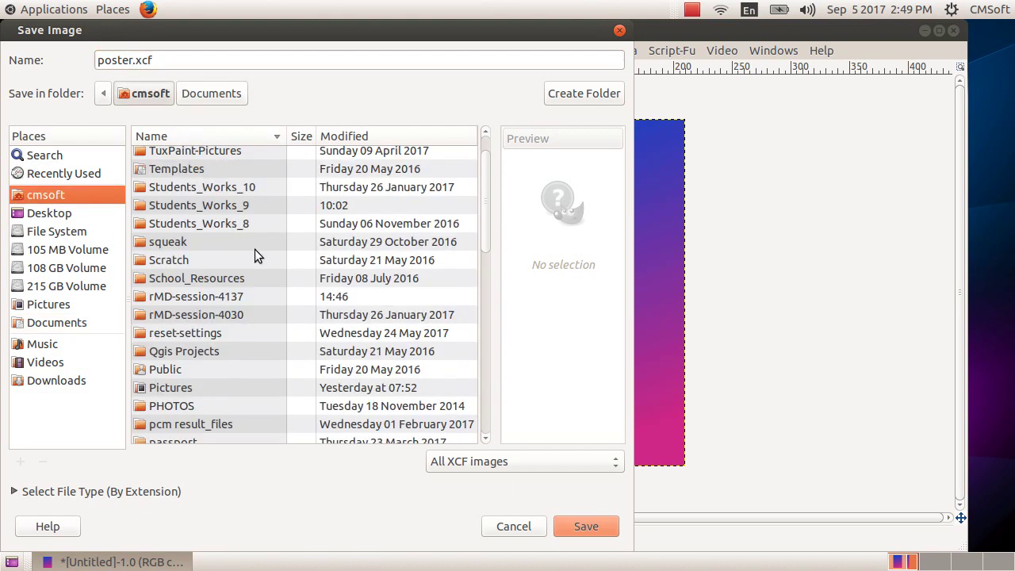
{"action": "double_click", "coordinate": [240, 168]}
{"action": "double_click", "coordinate": [155, 159]}
{"action": "left_click", "coordinate": [157, 160]}
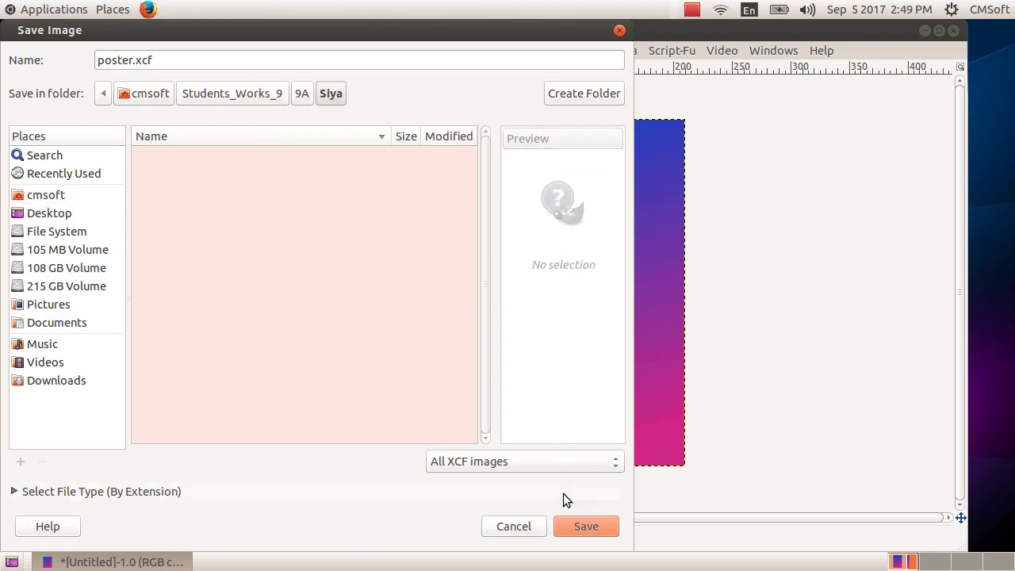
{"action": "left_click", "coordinate": [579, 529]}
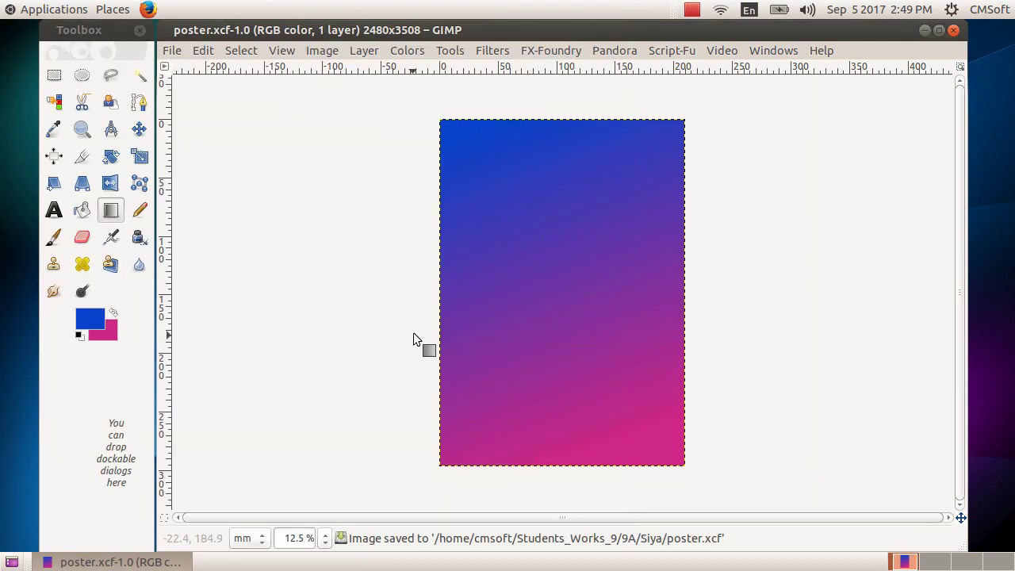